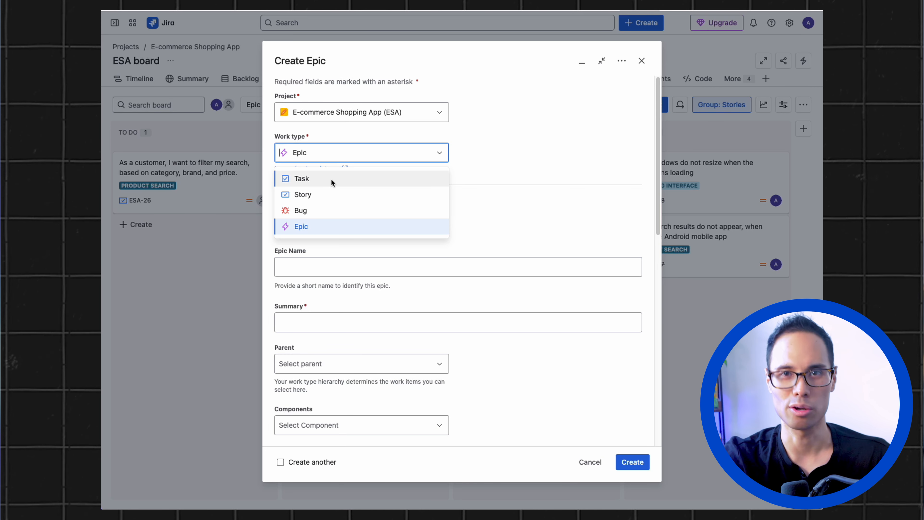
- Create a Story with the summary "As a user, I want to log into the website so that I can access my personal dashboard."
left_click(333, 193)
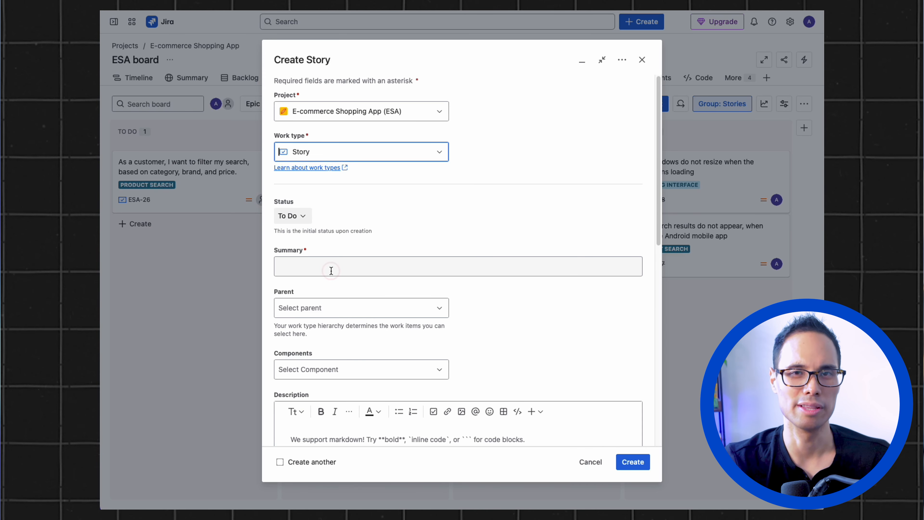
left_click(331, 271)
type("As a user, ")
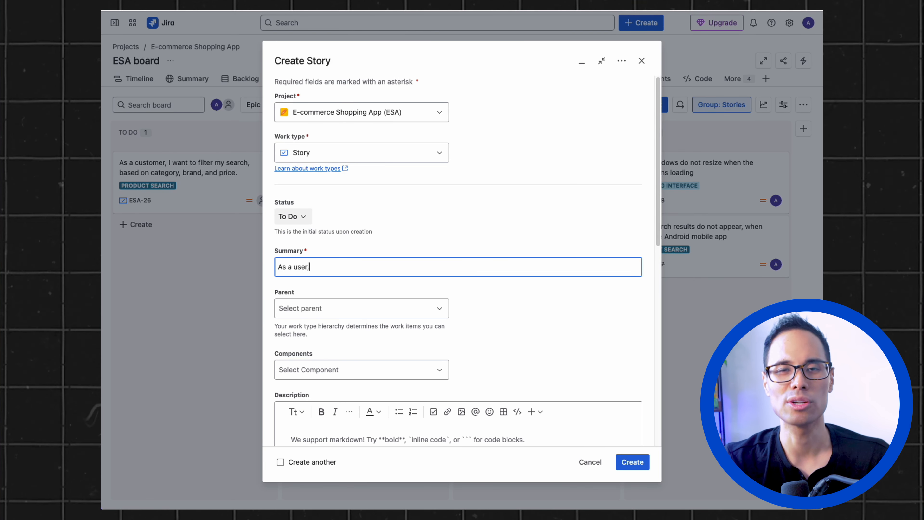
type("I want to log in")
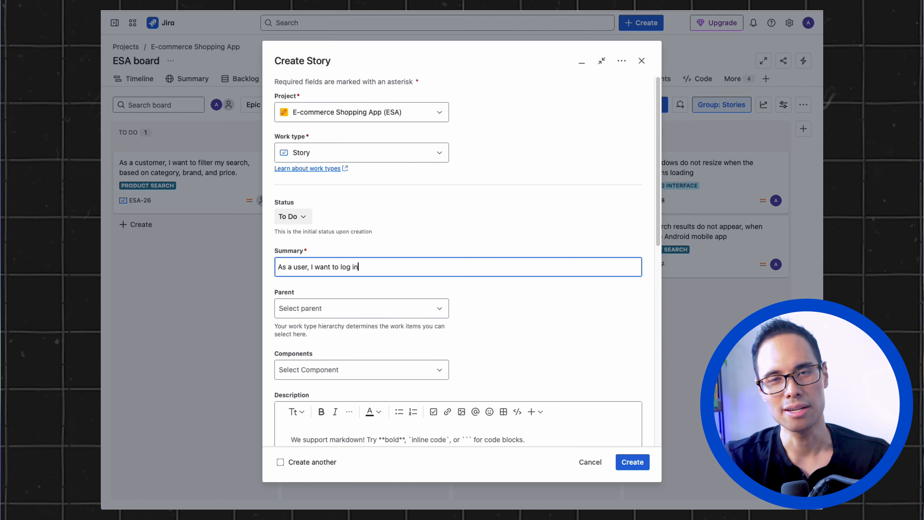
type("tothe website so that I can access my ")
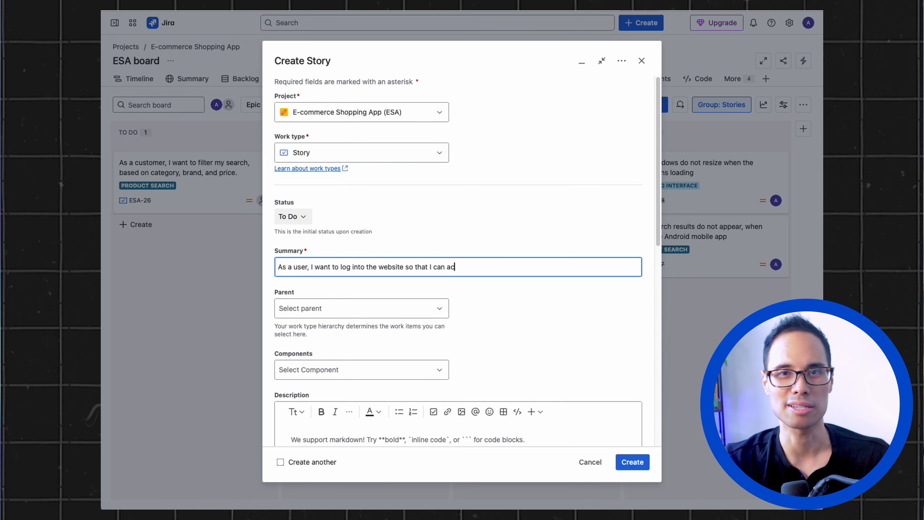
type("personal dashboard")
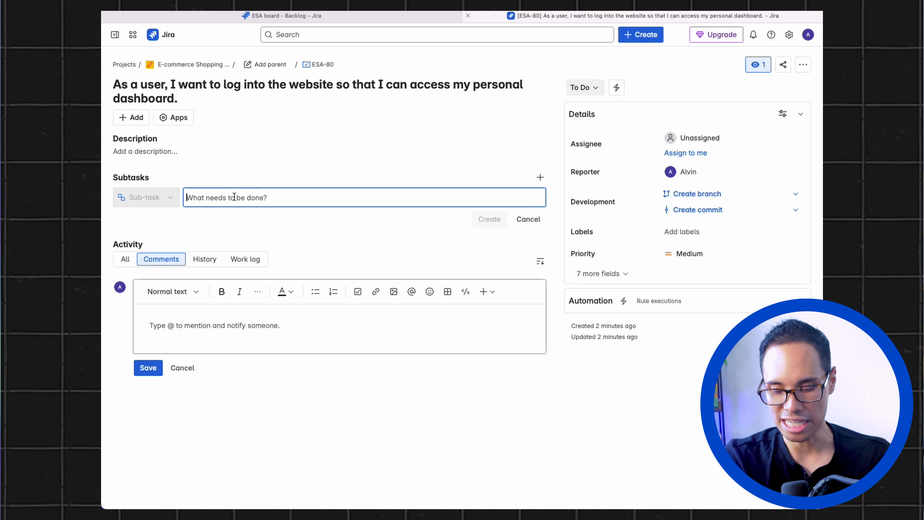
- Add the subtask "Implement login for the User Interface" to the login story
type("Implement ")
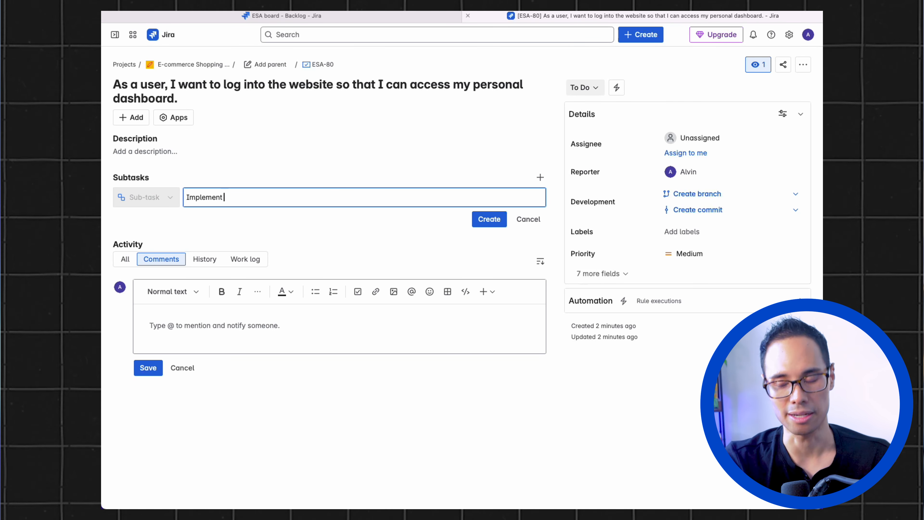
type("login from")
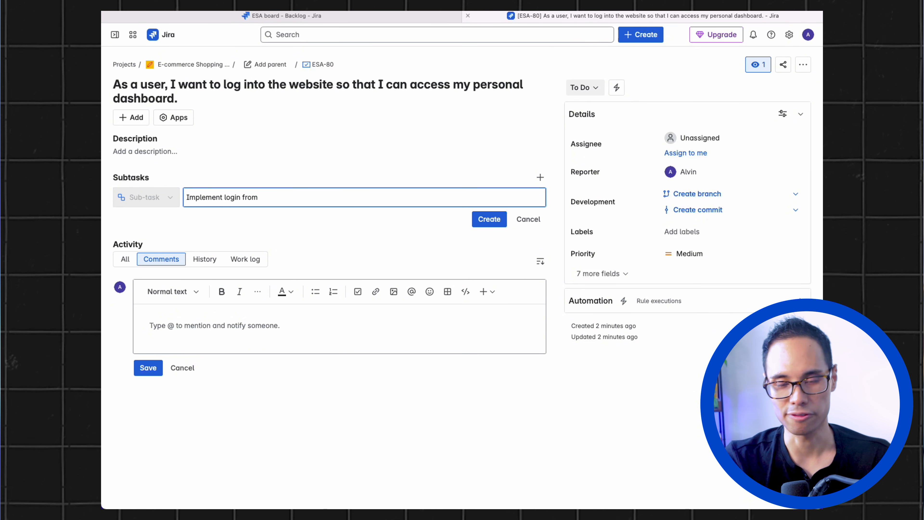
key("BackSpace")
key("BackSpace")
key("BackSpace")
type("or the ")
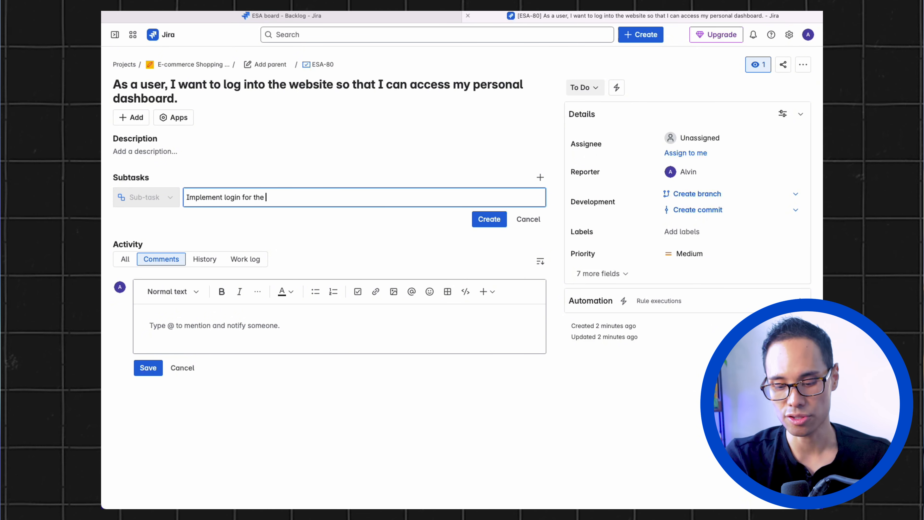
type("User Interface")
key("Return")
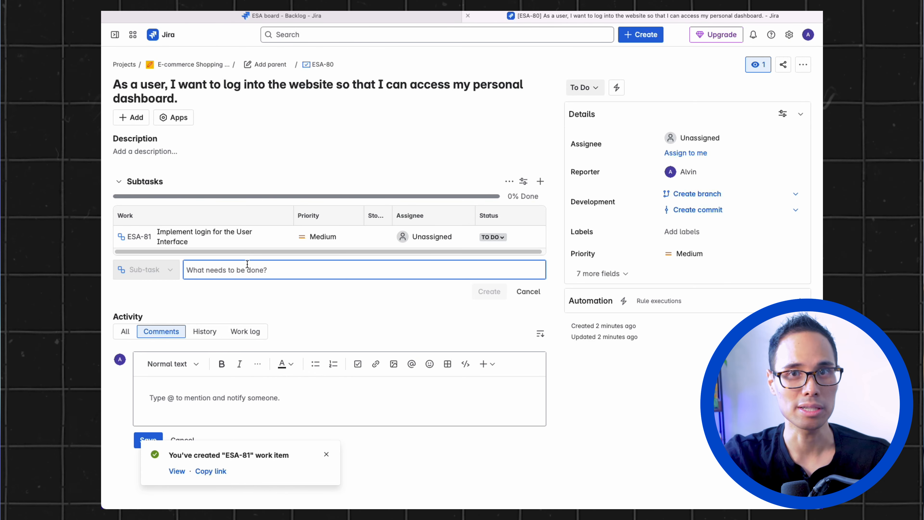
- Add a second subtask, "Write backend API for the login", to the login story
type("Write backend ")
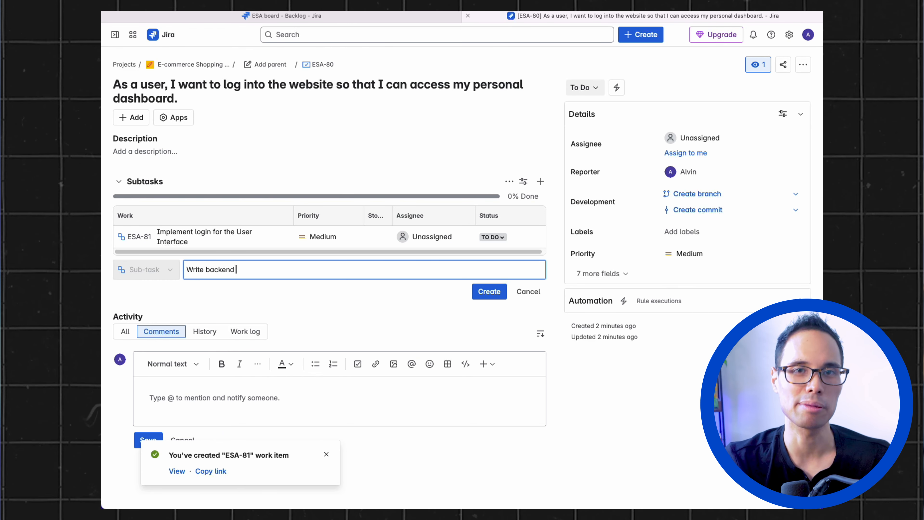
type("API for the login")
key("Return")
- Add the subtasks "Create database schema for storing user information" and "Write unit tests for login feature" to the login story
type("Create ")
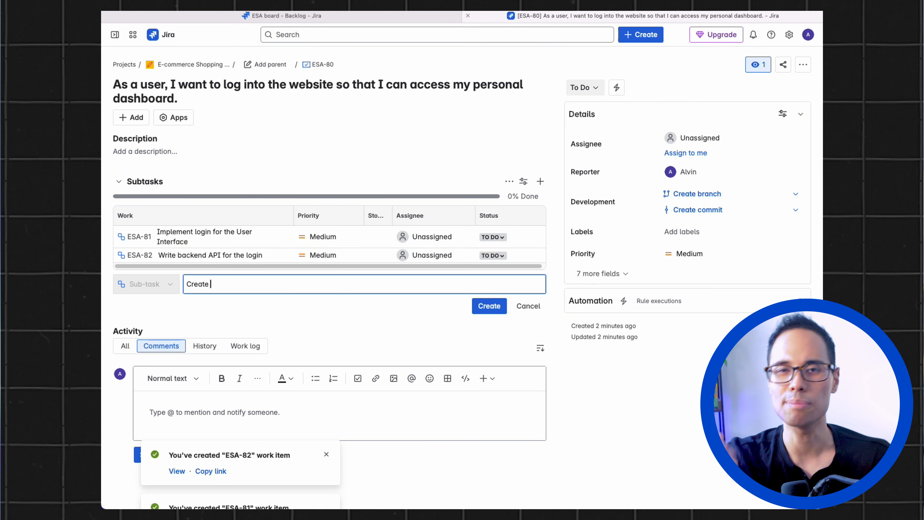
type("database schema fo")
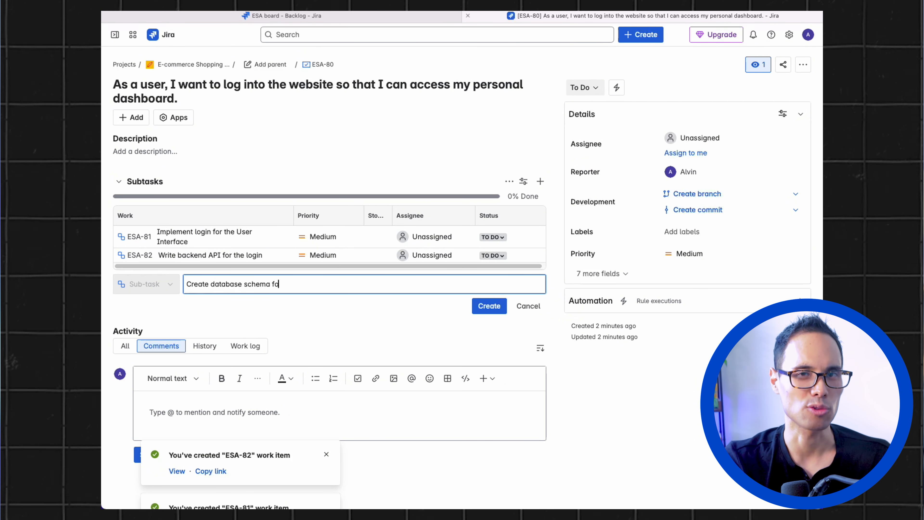
type("r storing user information")
key("Return")
type("Write unit tests for login feature")
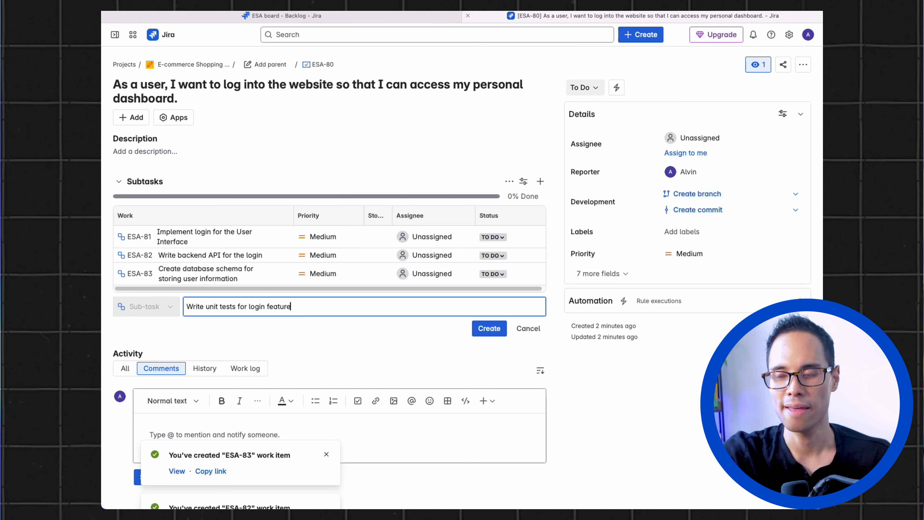
key("Return")
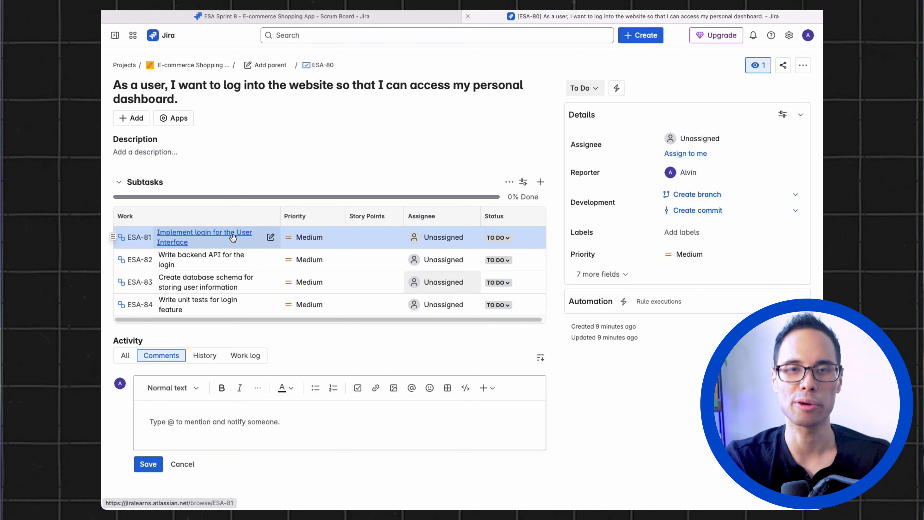
- Set the priority of the "Implement login for the User Interface" subtask to High and open its assignee for editing
left_click(310, 238)
left_click(313, 279)
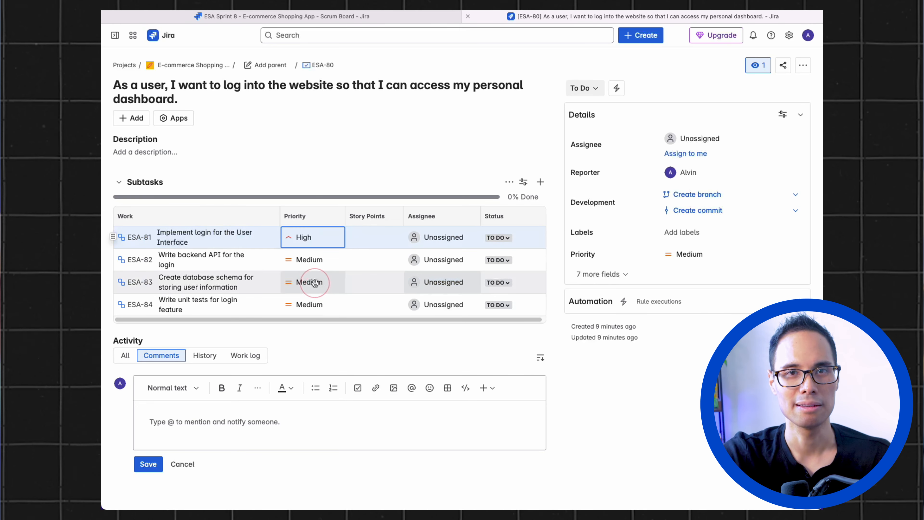
left_click(443, 238)
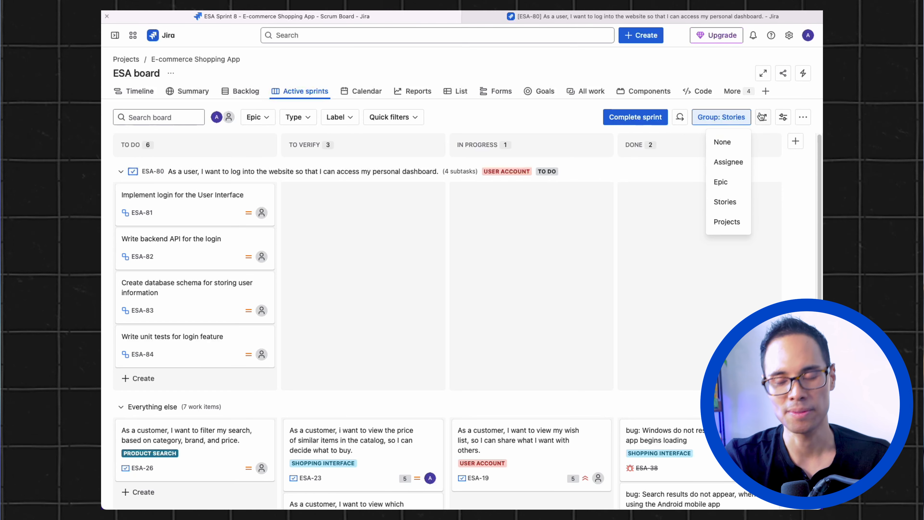
- Group the active sprint board by Stories and look over the resulting swimlanes
left_click(712, 71)
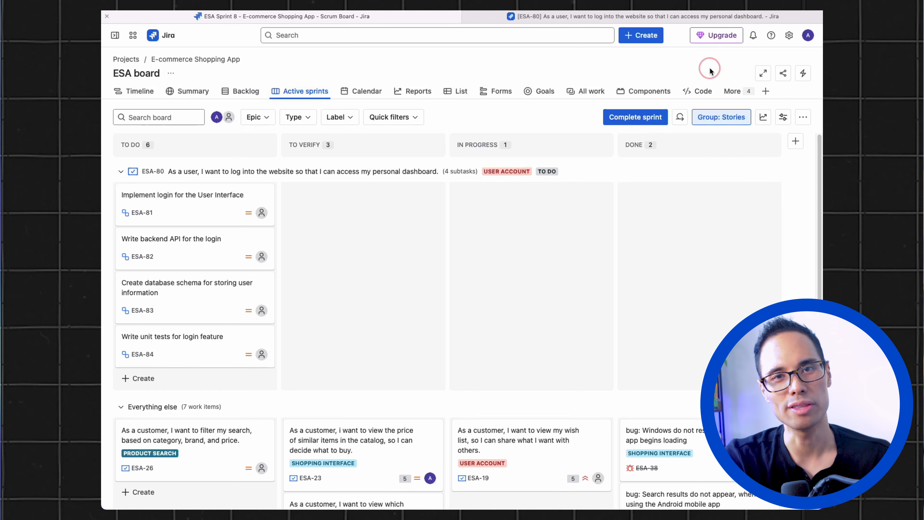
left_click(732, 119)
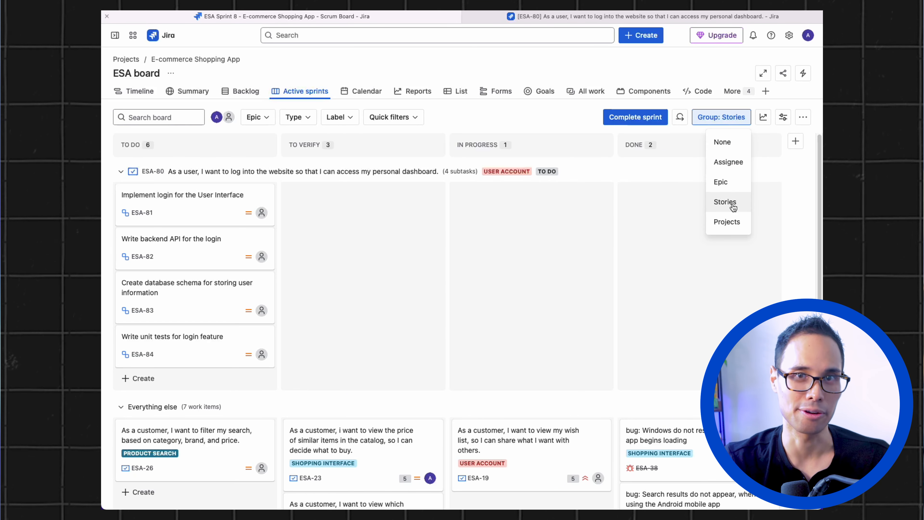
left_click(733, 204)
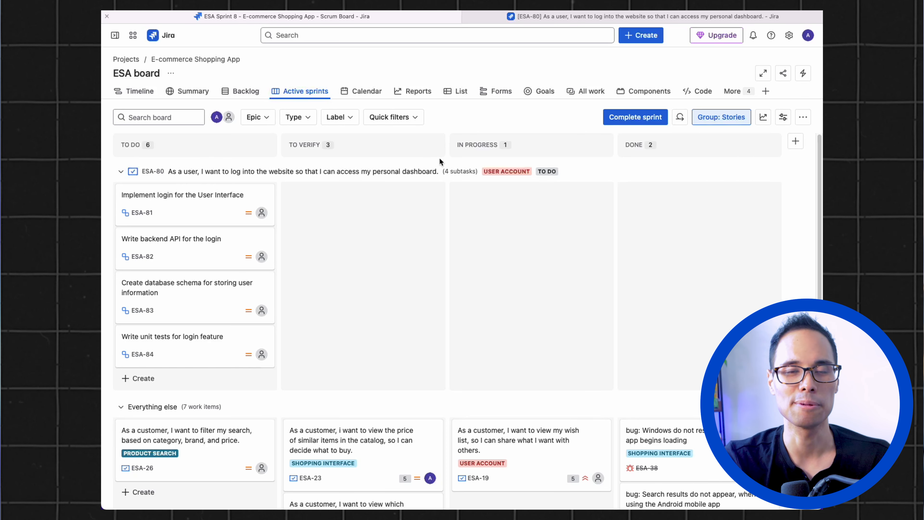
scroll(226, 358, "down", 5)
scroll(226, 357, "up", 5)
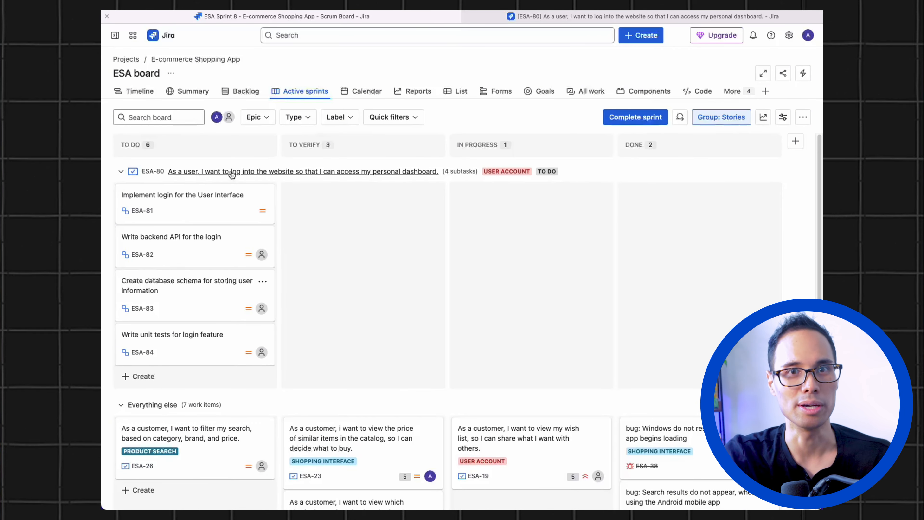
- Move the user interface login and backend API subtasks through In Progress to Done, and the database schema subtask to To Verify
mouse_move(204, 198)
left_mouse_down()
mouse_move(296, 218)
mouse_move(346, 210)
mouse_move(335, 214)
mouse_move(521, 218)
left_mouse_up()
left_click_drag(197, 210, 349, 219)
left_click_drag(520, 209, 684, 219)
left_click_drag(353, 209, 520, 219)
left_click_drag(196, 211, 353, 218)
left_click_drag(520, 210, 691, 243)
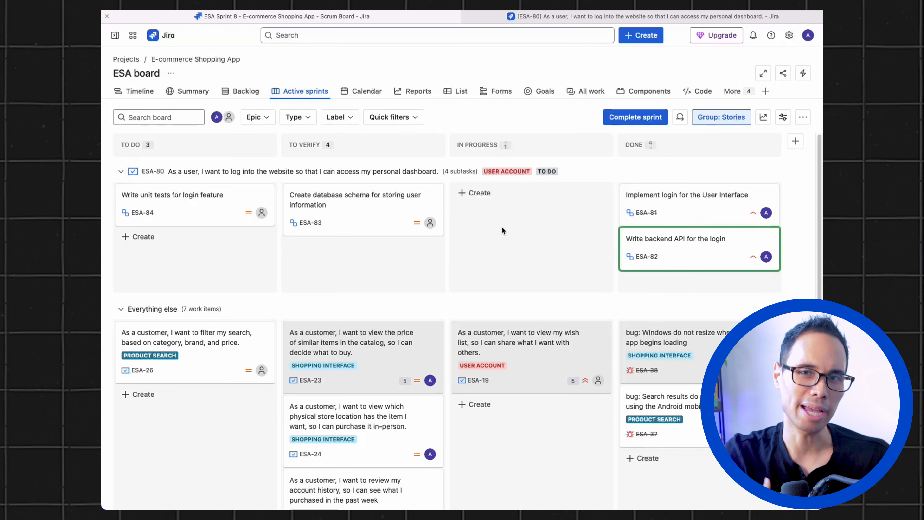
- Move the database schema and unit tests subtasks through In Progress to Done, and move their parent login story to Done
left_click_drag(402, 209, 520, 228)
left_click_drag(196, 209, 491, 249)
left_click_drag(520, 204, 665, 278)
left_click_drag(560, 220, 656, 331)
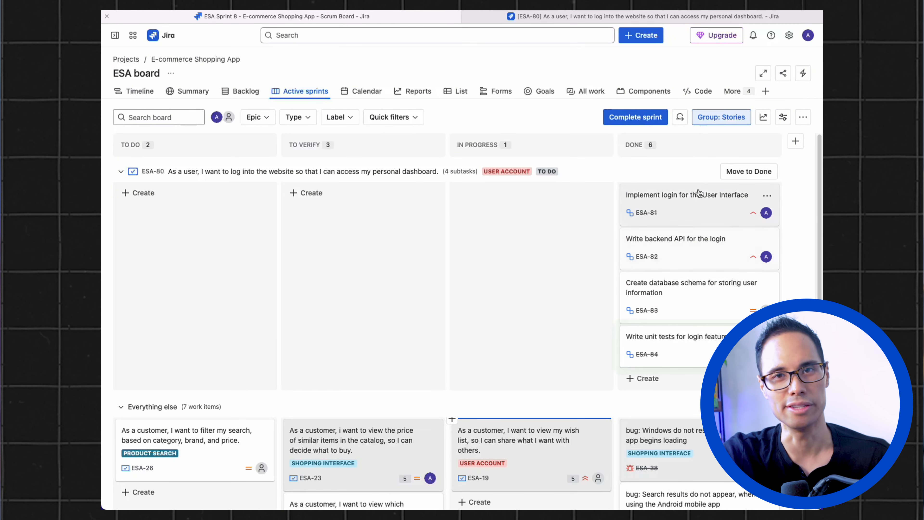
left_click(725, 172)
left_click(581, 140)
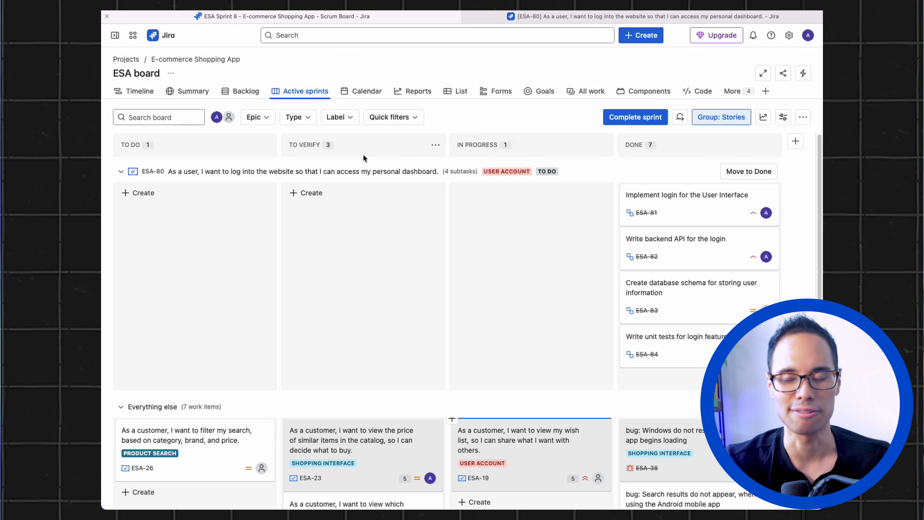